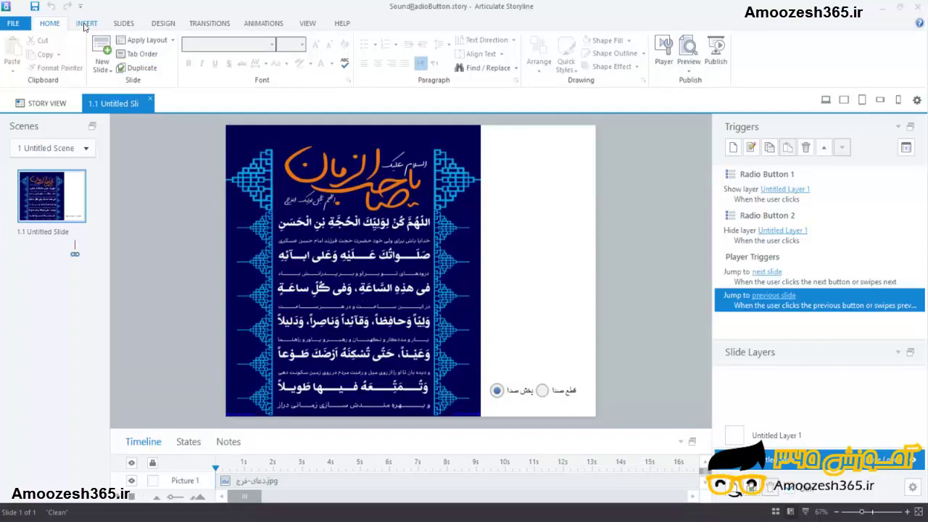
# Step: Add a new slide with the Blank layout after slide 1.1
pyautogui.click(104, 70)
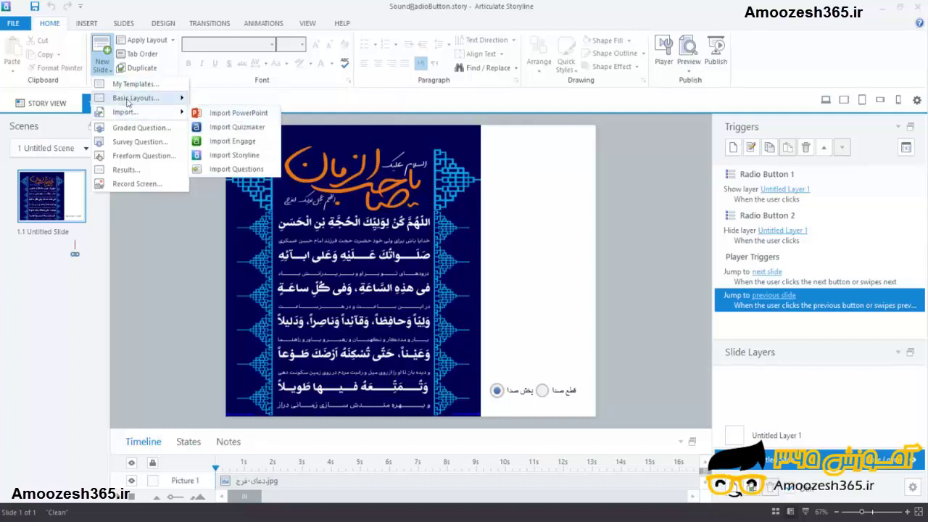
pyautogui.moveTo(156, 104)
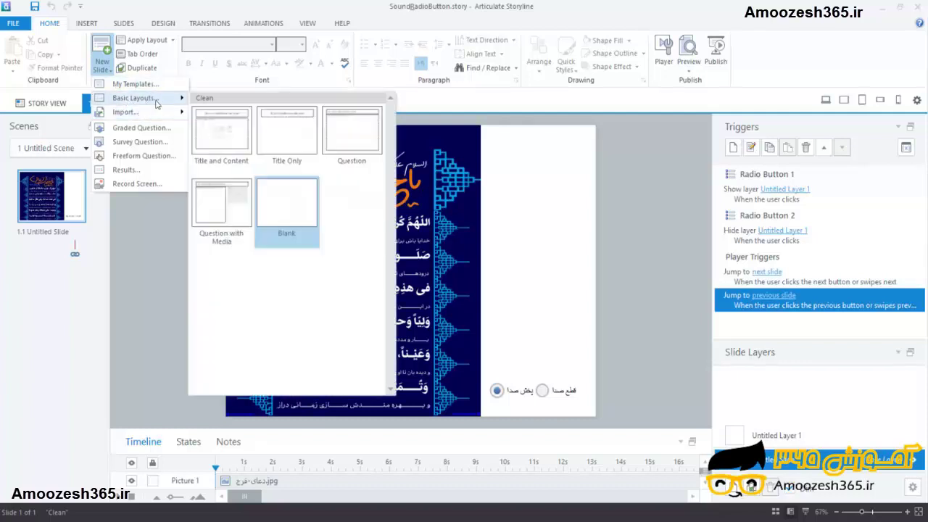
pyautogui.click(286, 210)
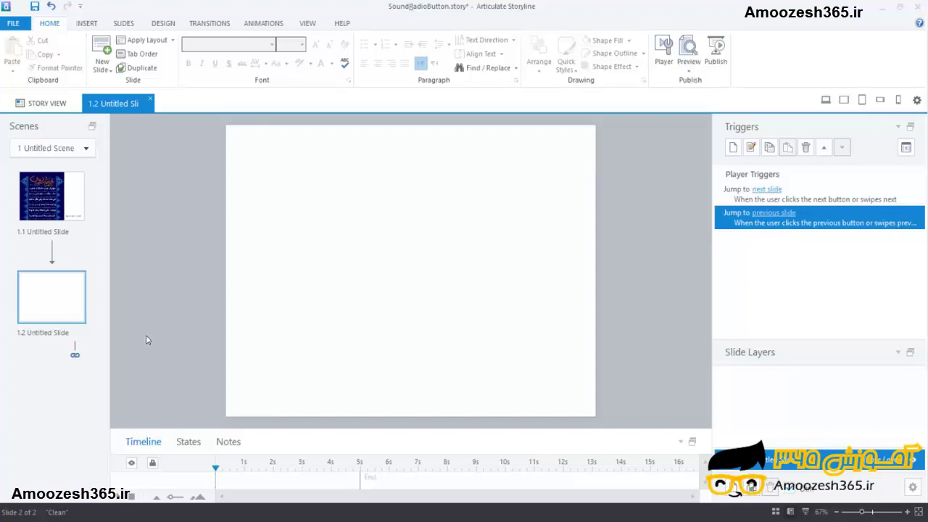
# Step: Insert the picture دعای-فرج on the blank slide, align it to the slide's left edge and widen it, leaving a narrow strip free
pyautogui.click(81, 25)
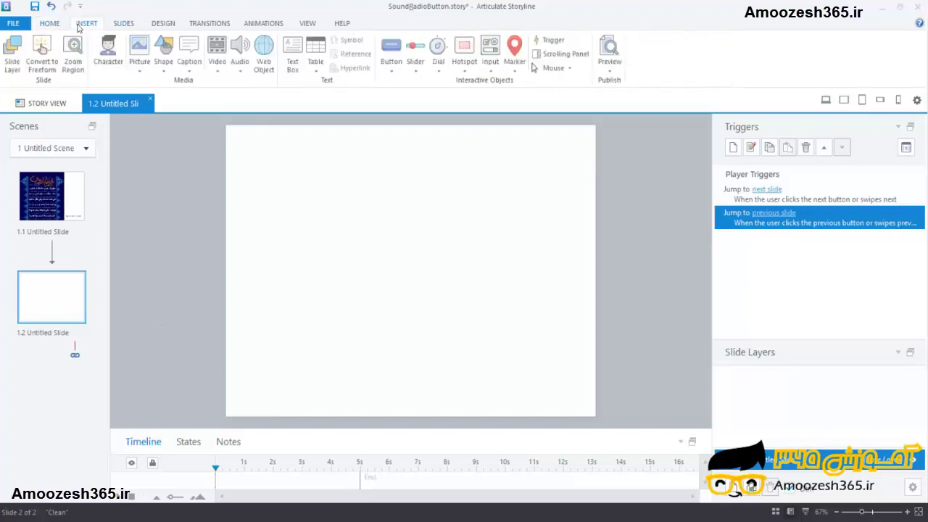
pyautogui.click(140, 70)
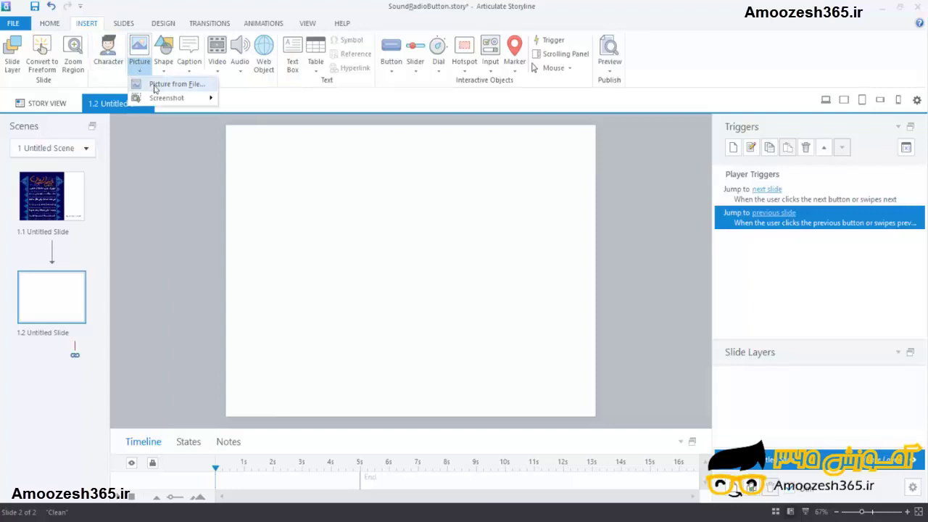
pyautogui.click(155, 88)
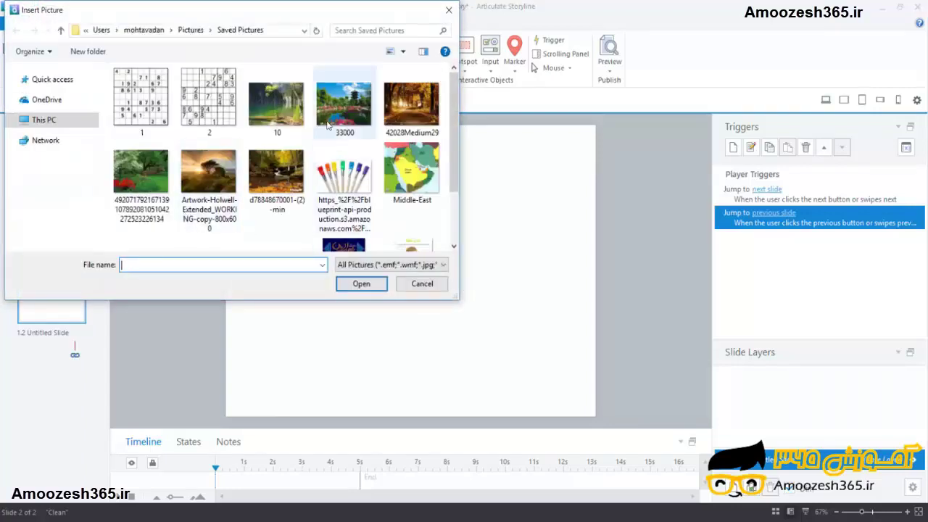
pyautogui.scroll(-1, 340, 181)
pyautogui.click(344, 203)
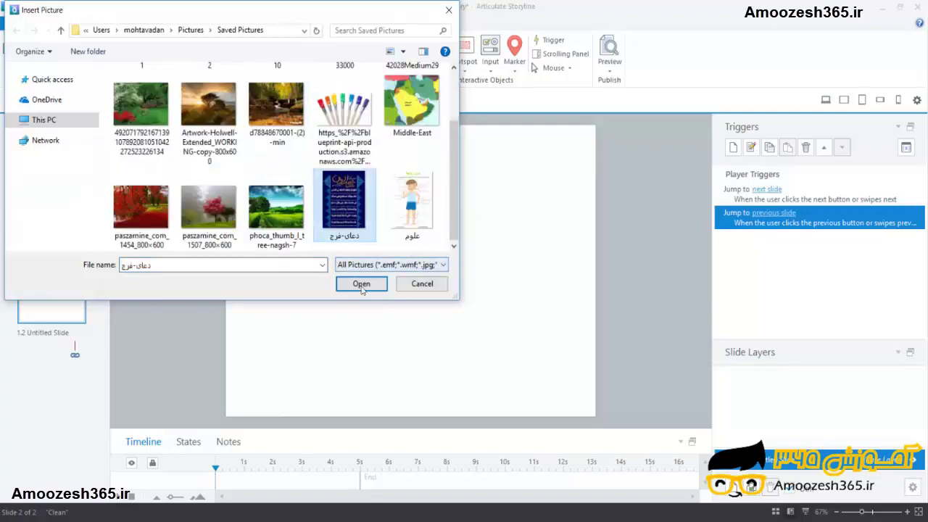
pyautogui.click(361, 283)
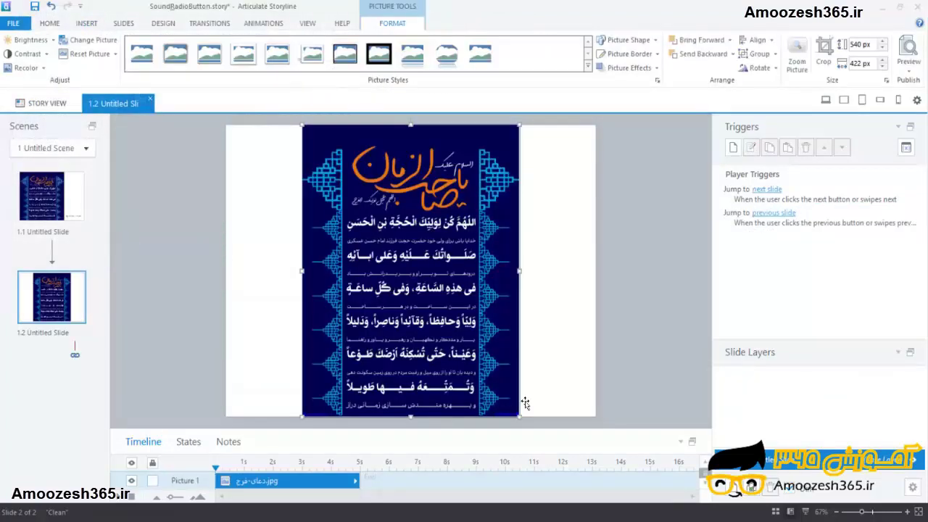
pyautogui.moveTo(442, 263); pyautogui.dragTo(365, 262)
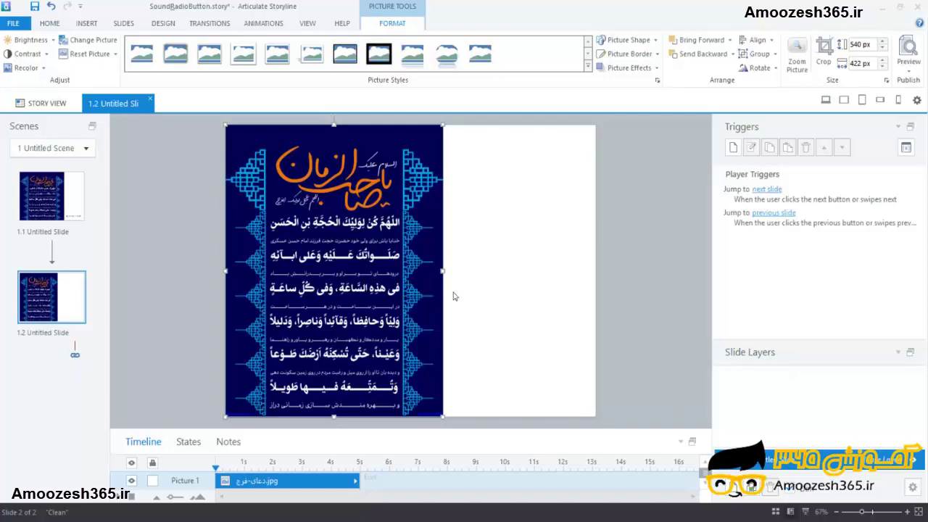
pyautogui.moveTo(443, 269); pyautogui.dragTo(515, 290)
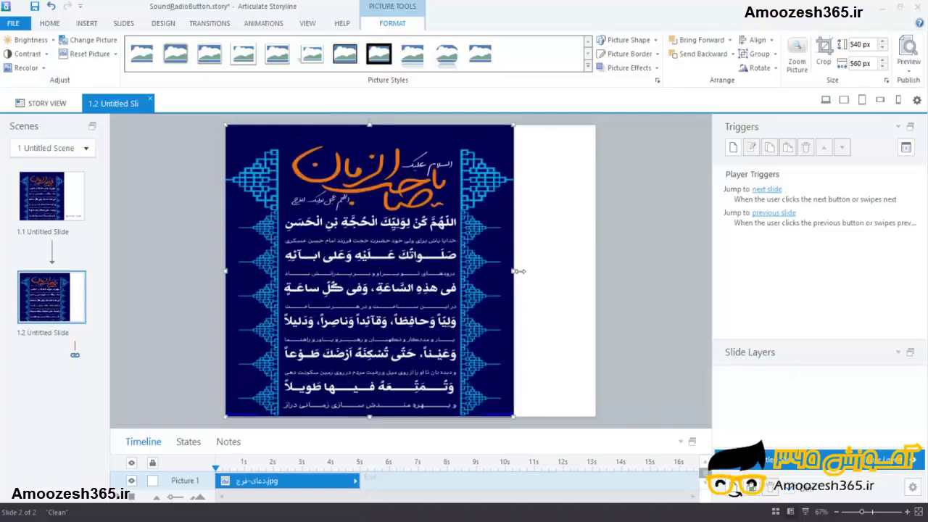
# Step: Insert a radio button of the first style in the lower part of the white strip beside the picture
pyautogui.click(85, 23)
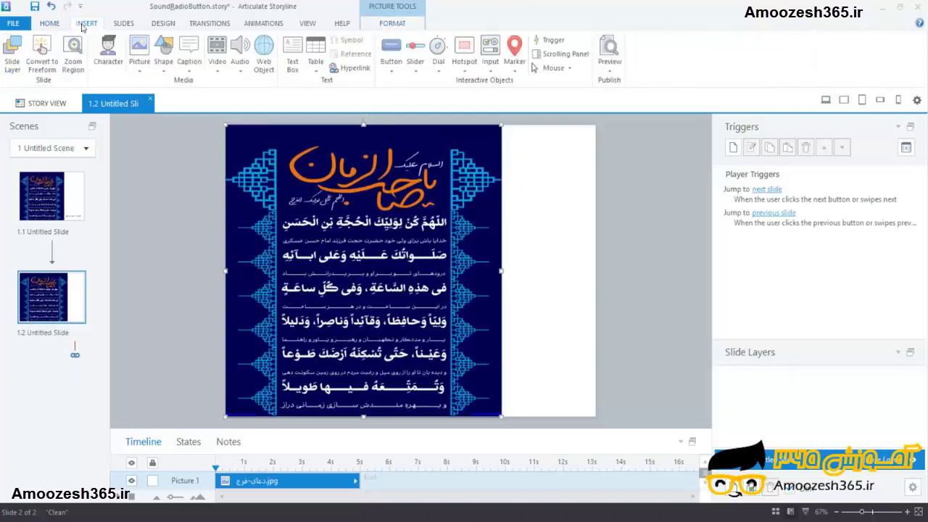
pyautogui.click(490, 66)
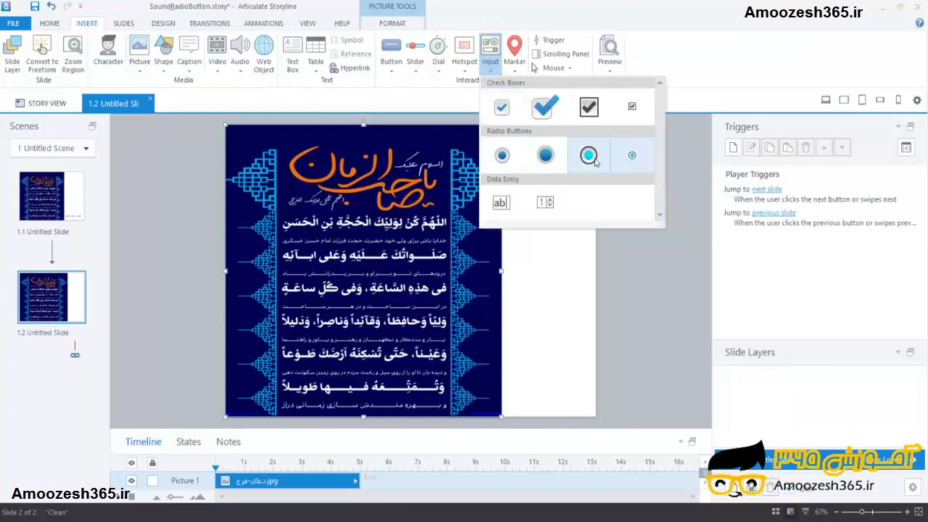
pyautogui.click(500, 157)
pyautogui.click(538, 389)
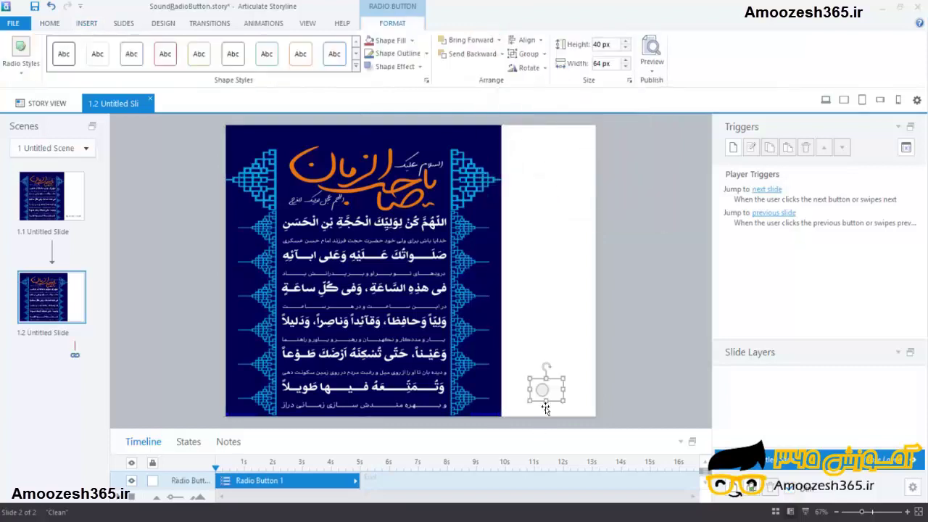
pyautogui.moveTo(539, 391); pyautogui.dragTo(525, 381)
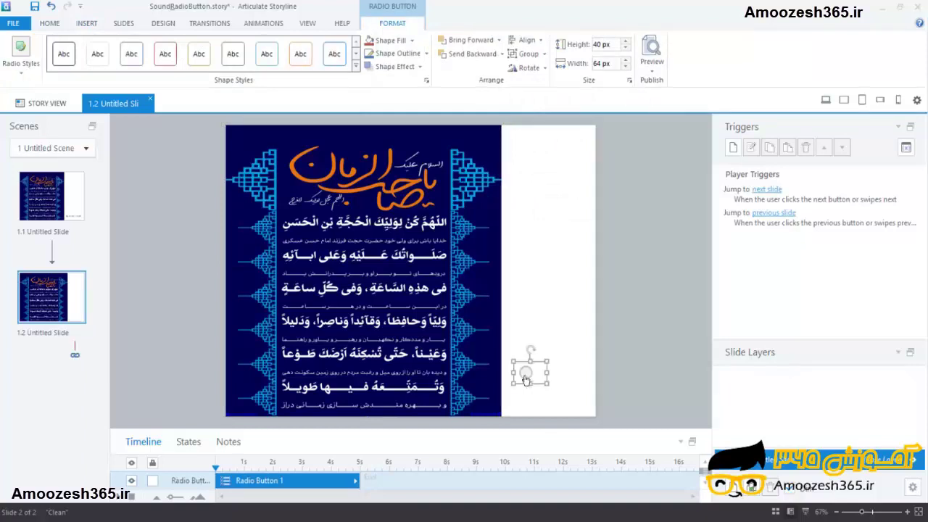
# Step: Duplicate the radio button and place the copy beside the original on the white strip
pyautogui.rightClick(521, 388)
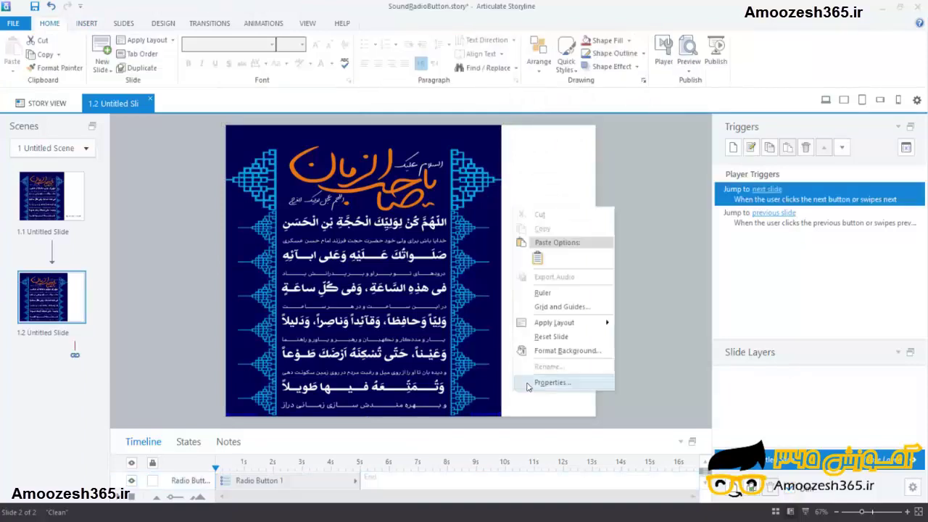
pyautogui.press('Escape')
pyautogui.click(527, 373)
pyautogui.rightClick(529, 374)
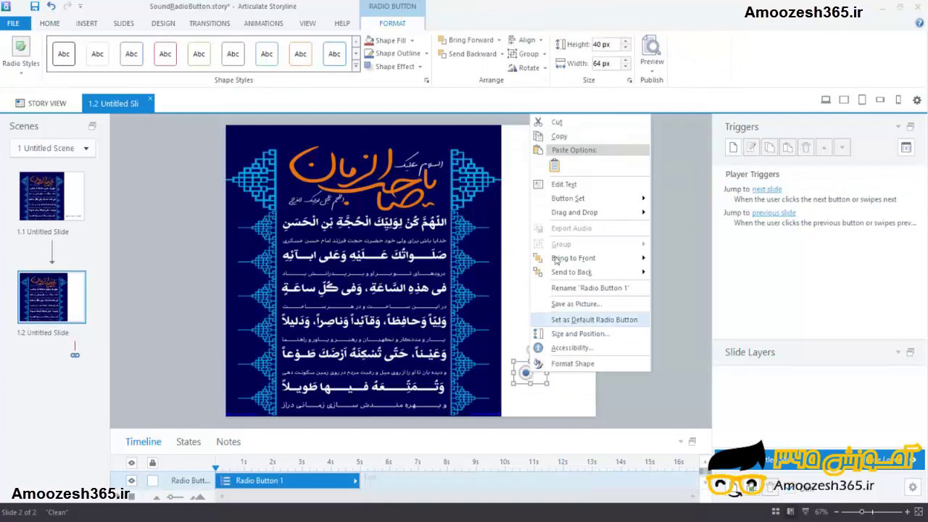
pyautogui.click(581, 139)
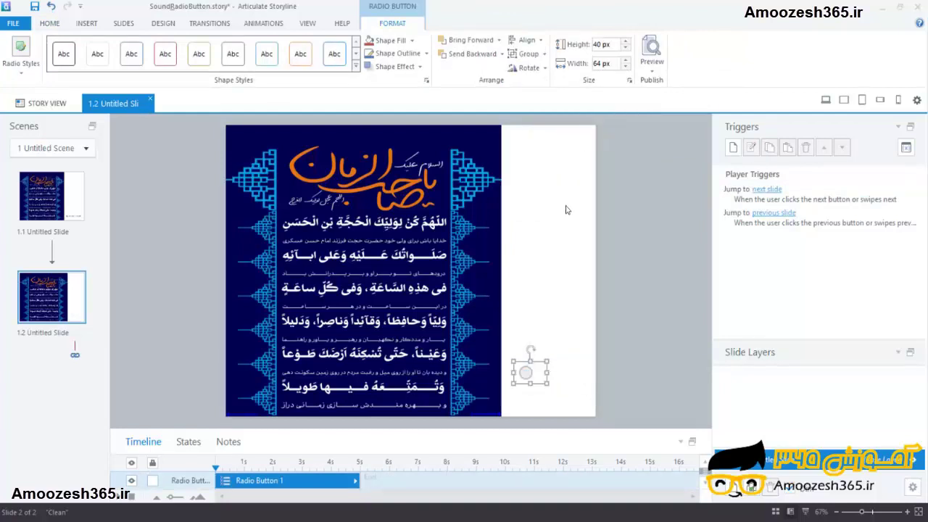
pyautogui.hotkey('ctrl', 'v')
pyautogui.moveTo(532, 376); pyautogui.dragTo(572, 373)
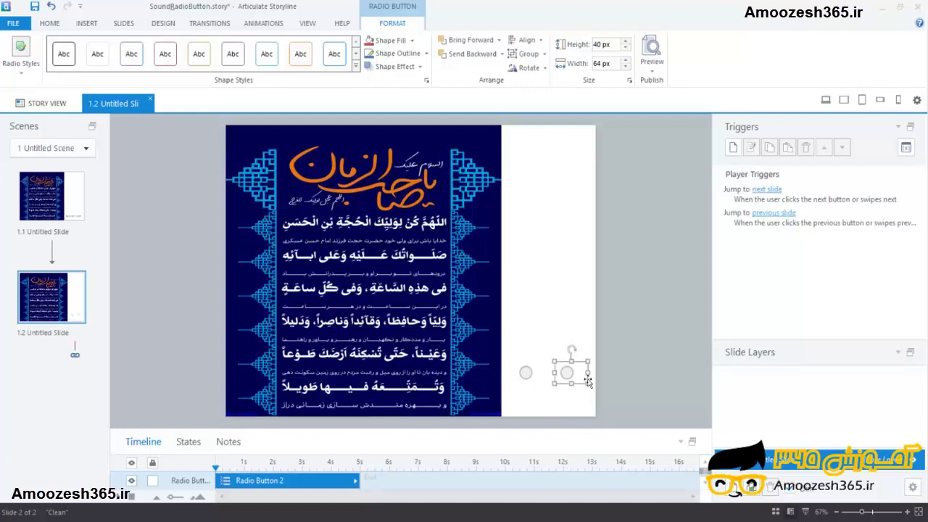
# Step: Label the copied radio button "قطع صدا" and the original "پخش صدا", and stack the copy below the original
pyautogui.moveTo(588, 382); pyautogui.dragTo(587, 384)
pyautogui.press('alt')
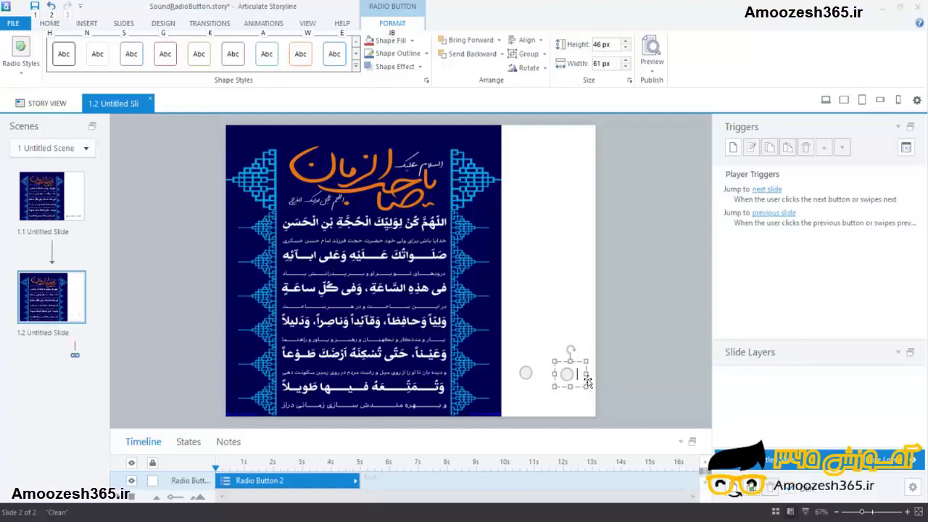
pyautogui.write('قطع صدا')
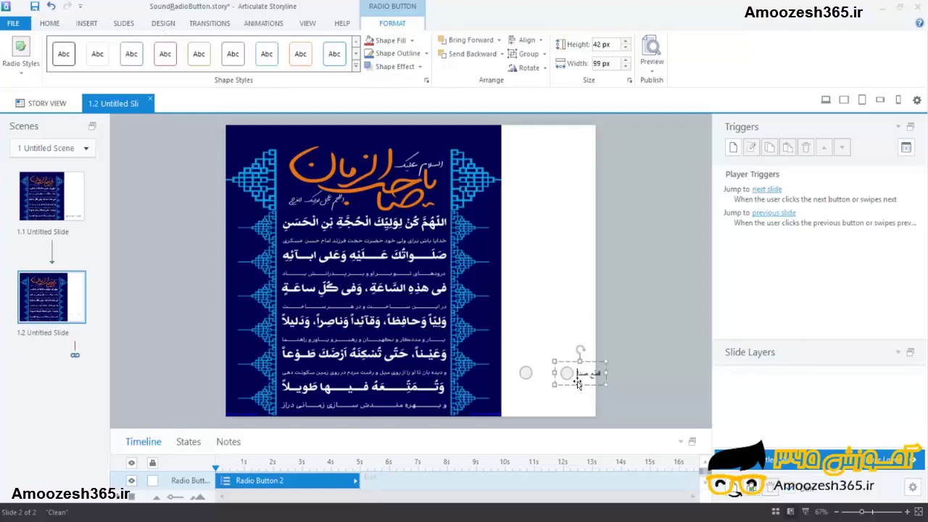
pyautogui.moveTo(572, 380); pyautogui.dragTo(531, 392)
pyautogui.click(539, 375)
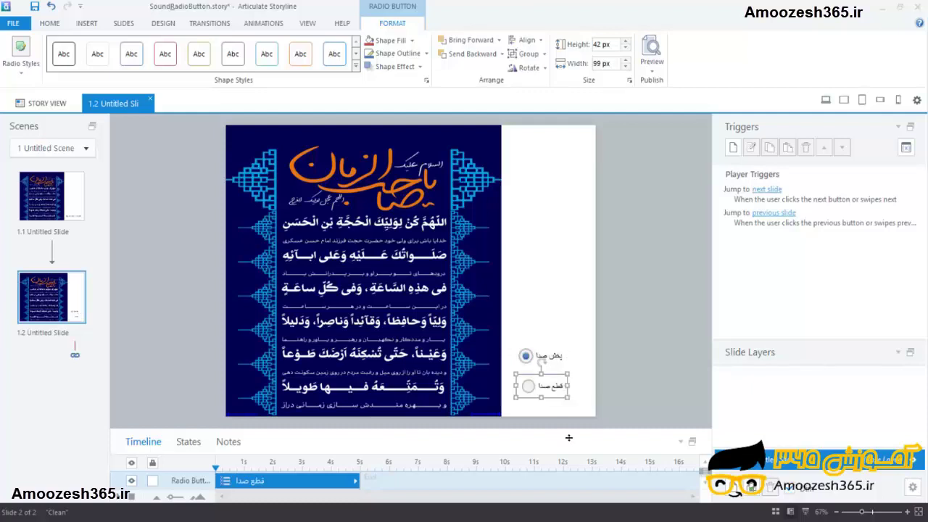
# Step: Insert the audio file dua.faraj-sadgi from the Music folder on the base layer of the slide
pyautogui.click(560, 312)
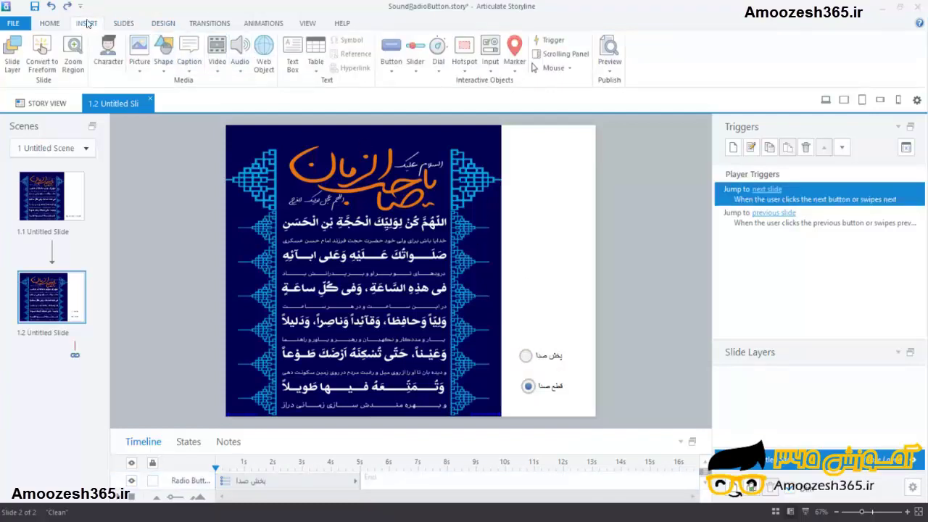
pyautogui.click(241, 70)
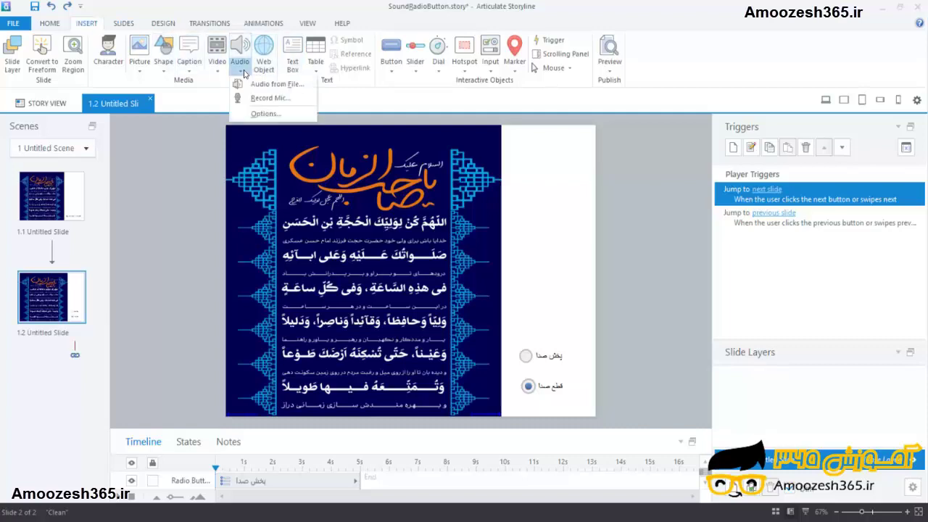
pyautogui.click(275, 85)
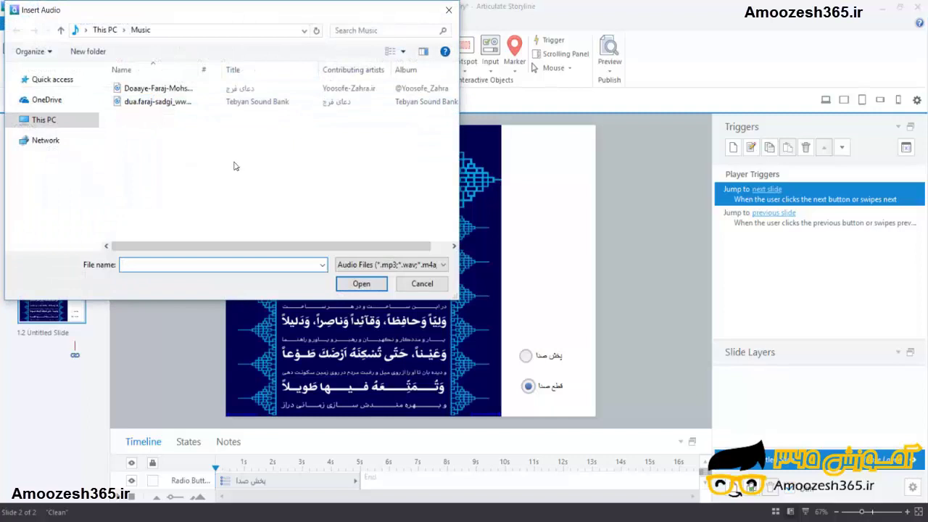
pyautogui.click(140, 103)
pyautogui.click(361, 284)
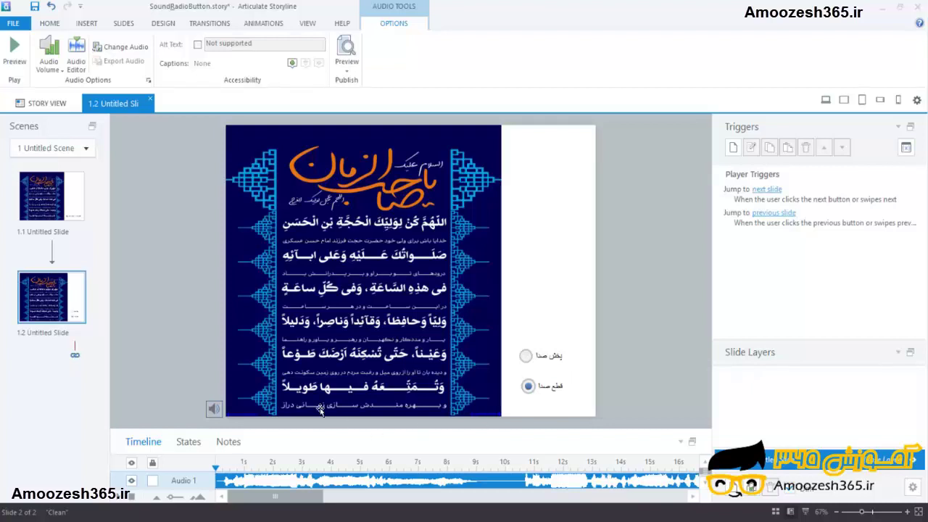
# Step: Delete the audio clip from the slide's base layer
pyautogui.rightClick(218, 413)
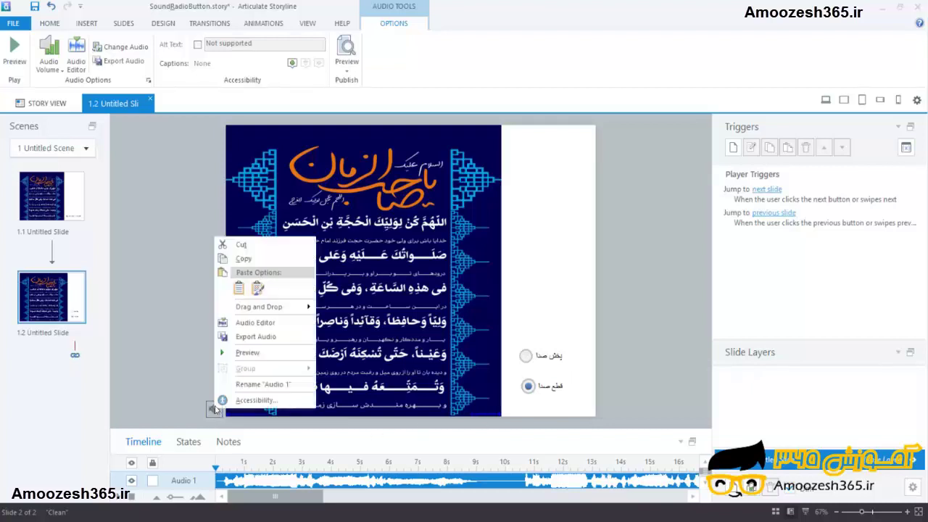
pyautogui.press('Escape')
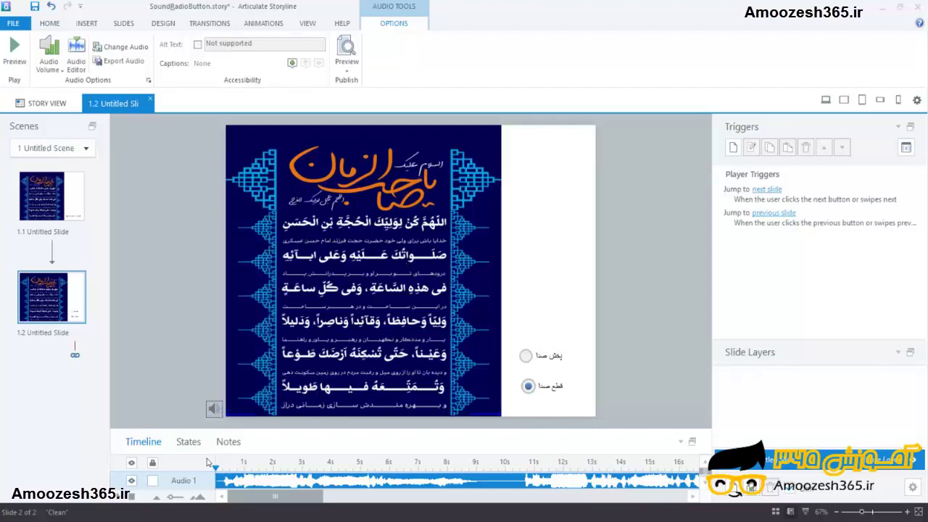
pyautogui.press('Delete')
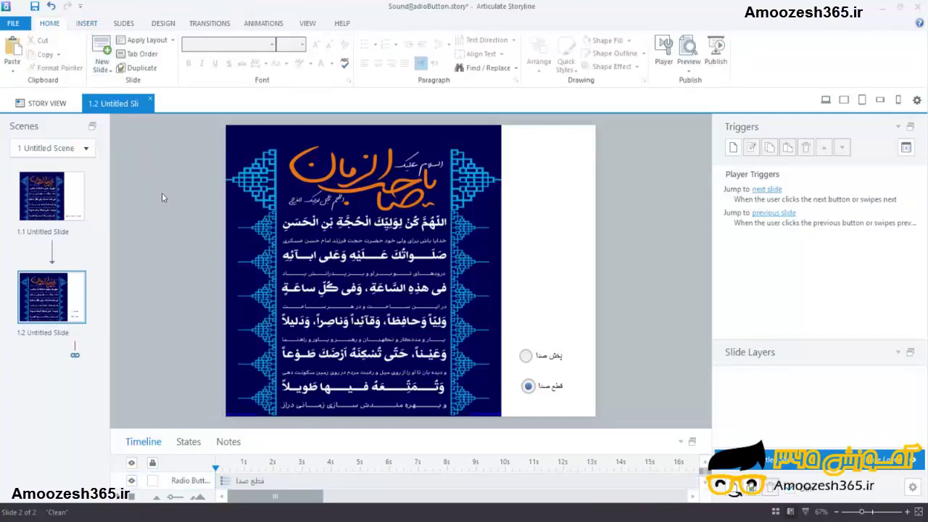
# Step: Add a new slide layer holding the audio clip and return to the base layer
pyautogui.click(87, 24)
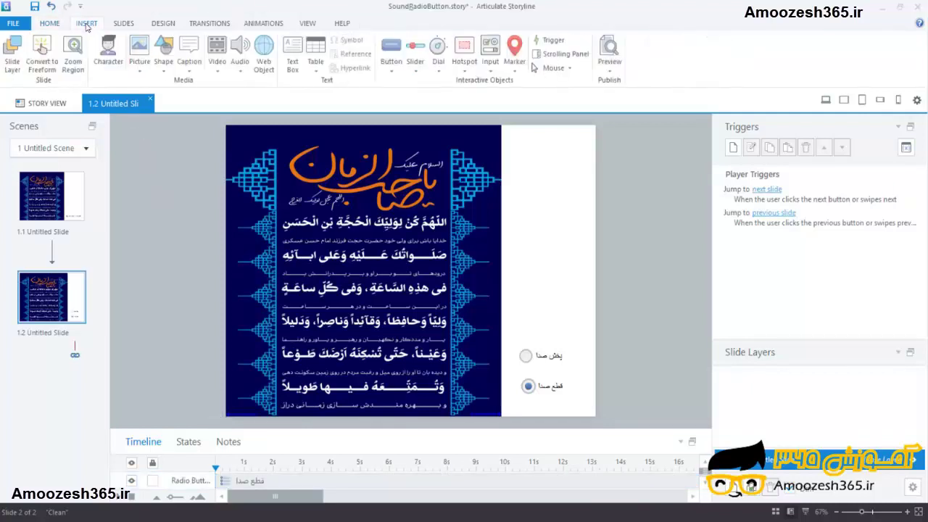
pyautogui.click(13, 59)
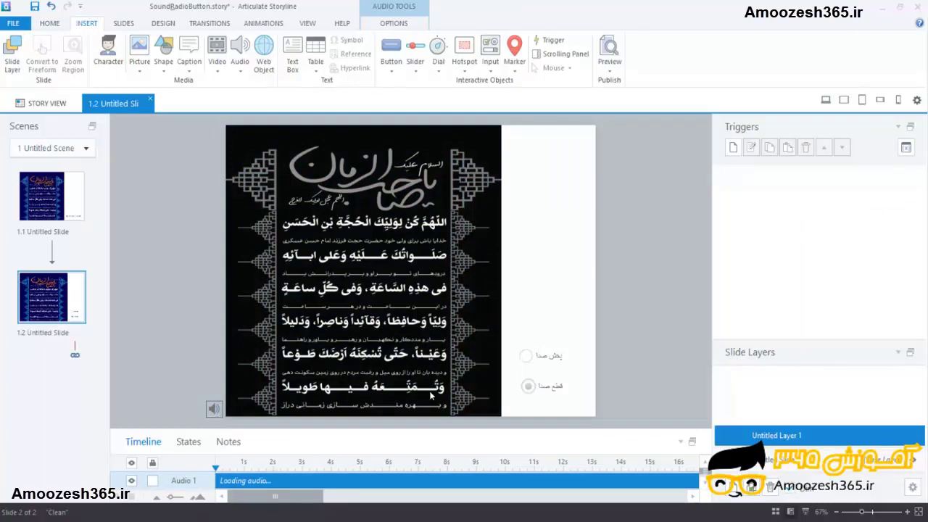
pyautogui.click(779, 461)
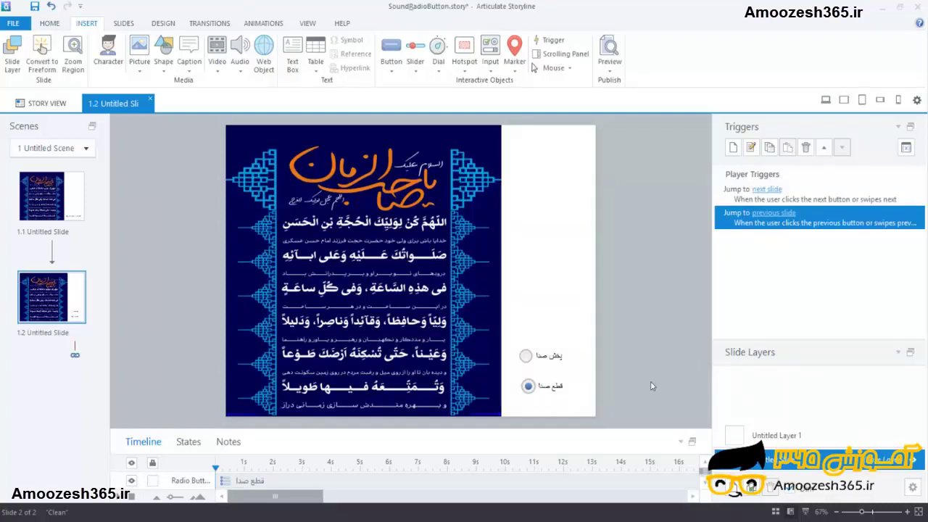
# Step: Add a trigger to the "پخش صدا" radio button that shows layer Untitled Layer 1 when the user clicks Radio Button 1
pyautogui.click(567, 366)
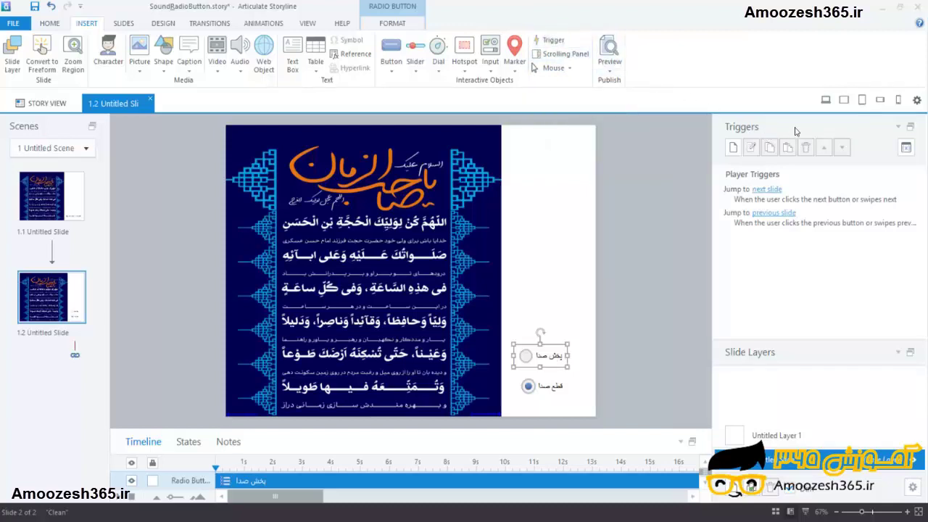
pyautogui.click(733, 149)
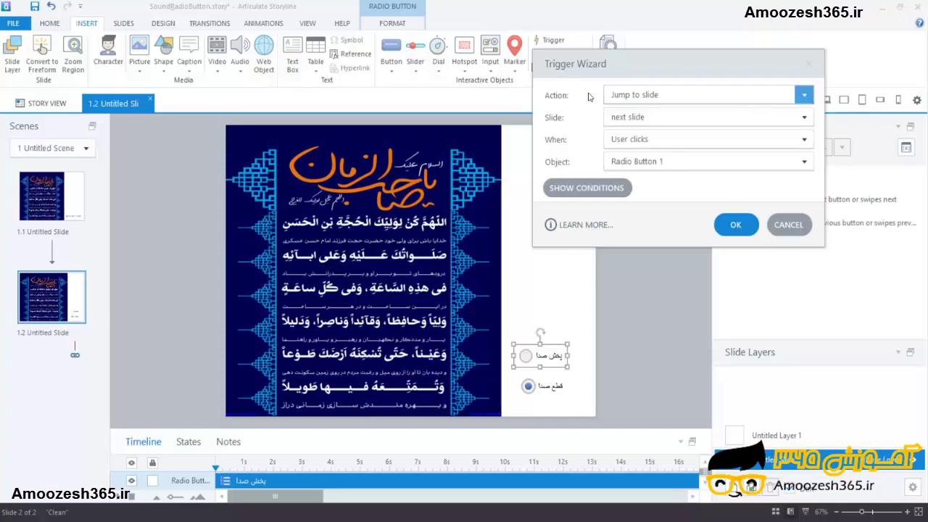
pyautogui.click(804, 95)
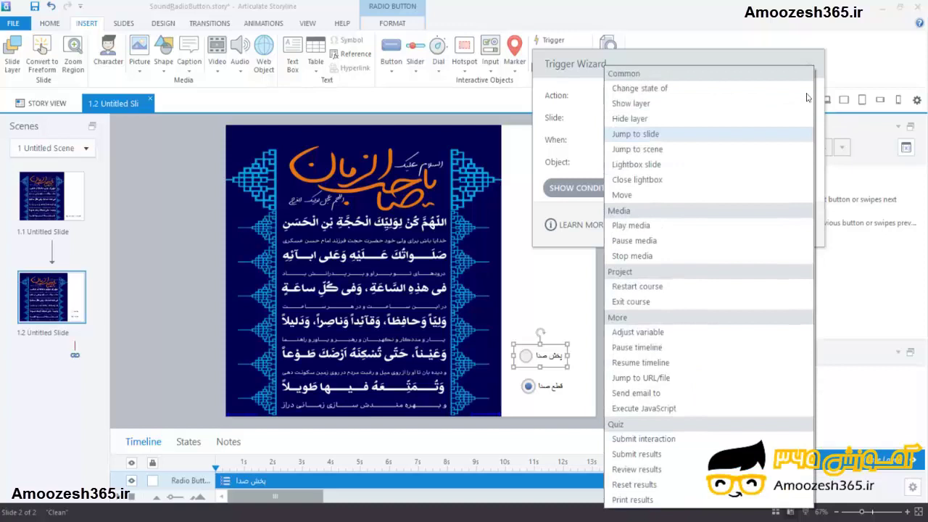
pyautogui.click(705, 103)
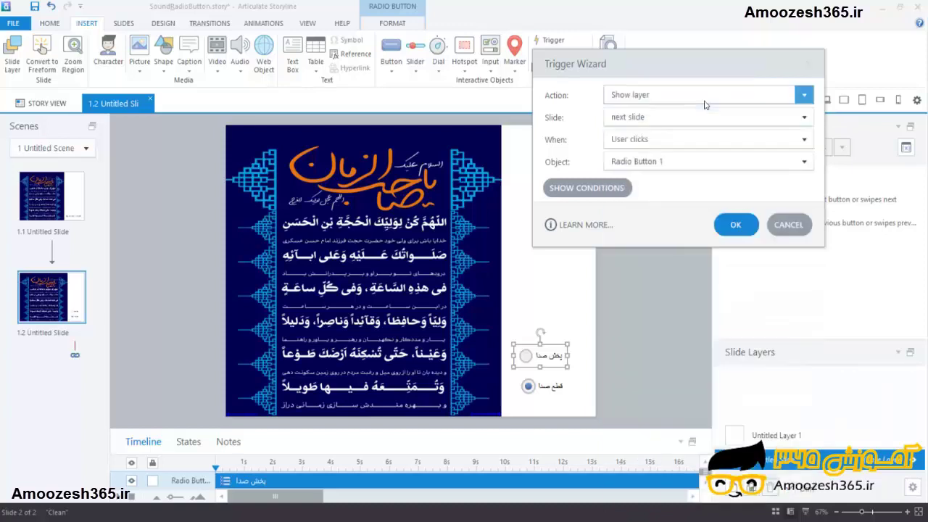
pyautogui.click(805, 119)
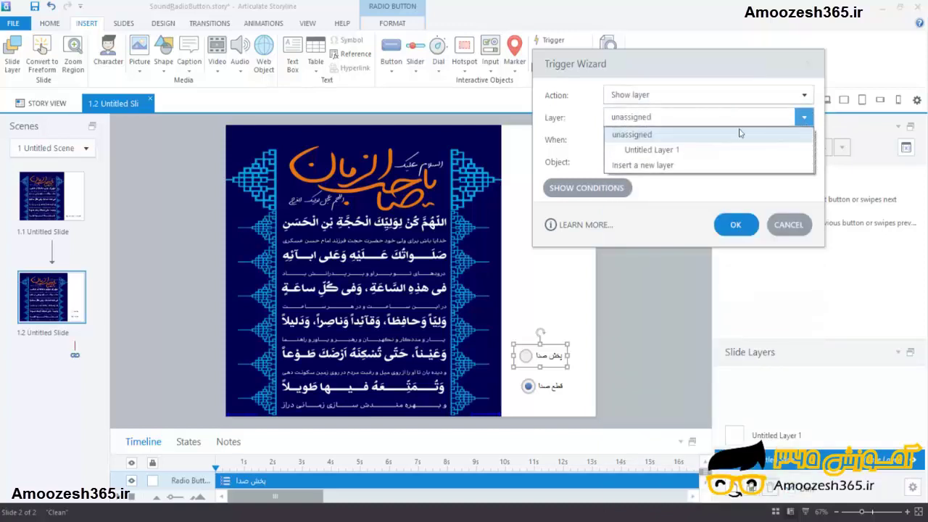
pyautogui.click(737, 154)
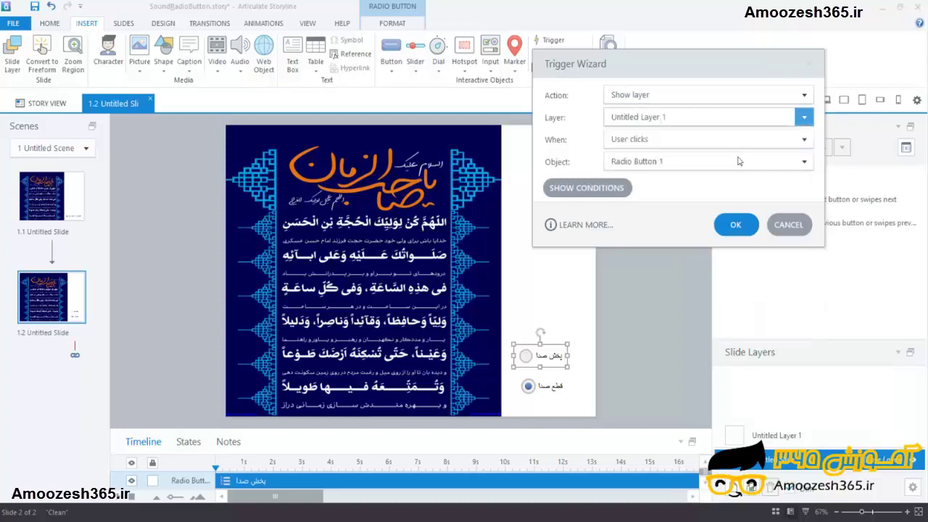
pyautogui.click(805, 140)
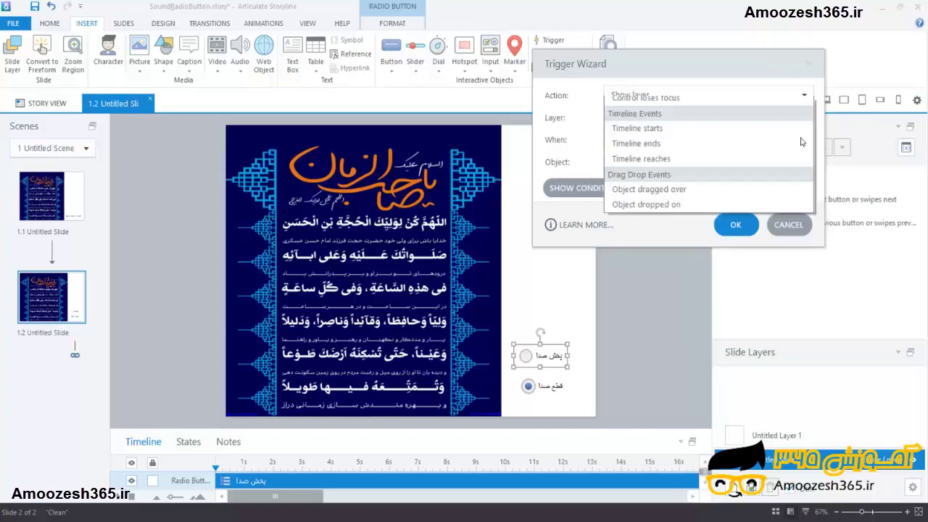
pyautogui.click(689, 118)
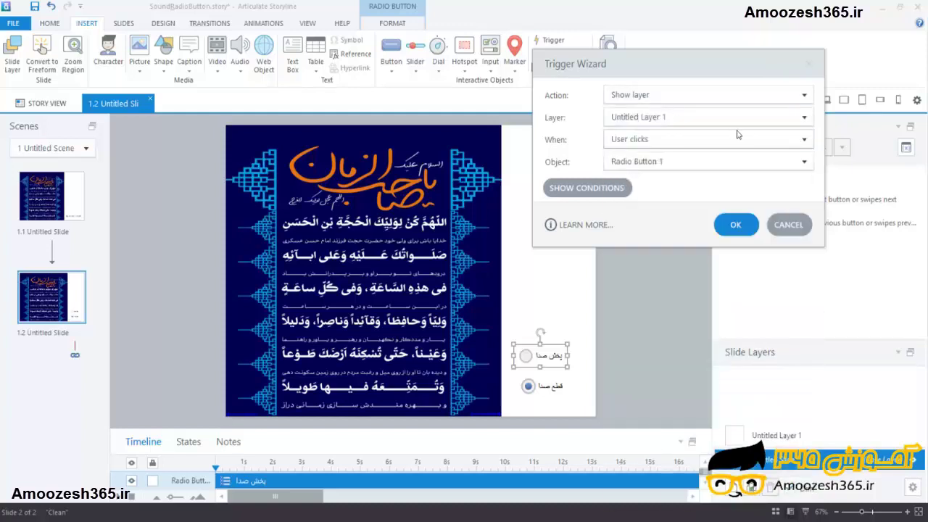
pyautogui.click(805, 162)
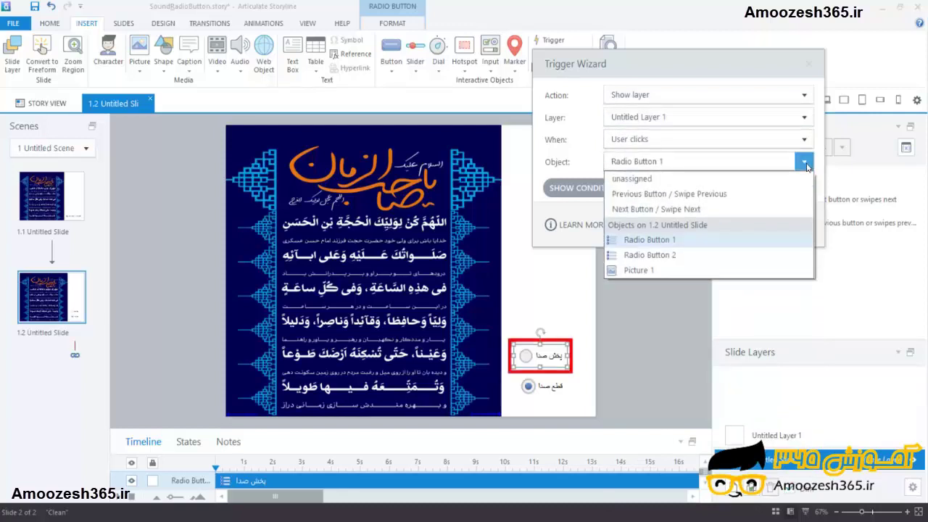
pyautogui.click(735, 242)
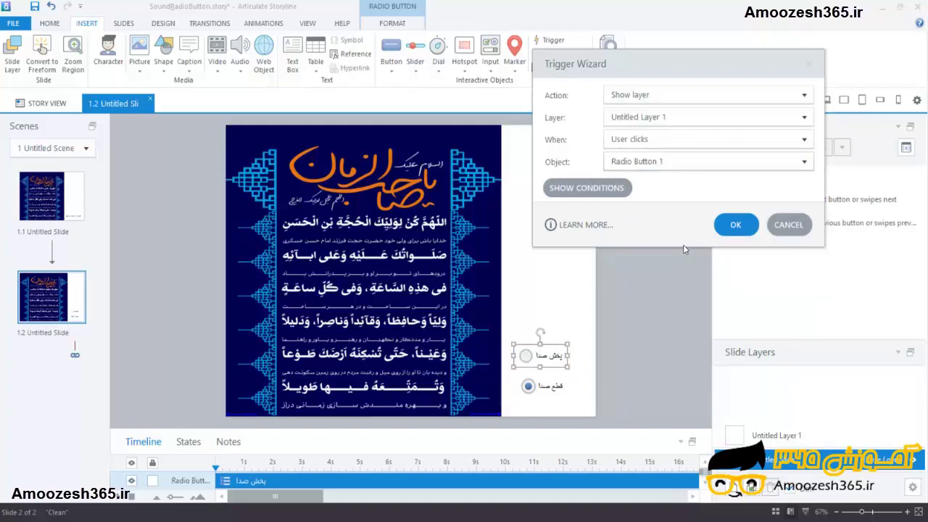
pyautogui.click(735, 225)
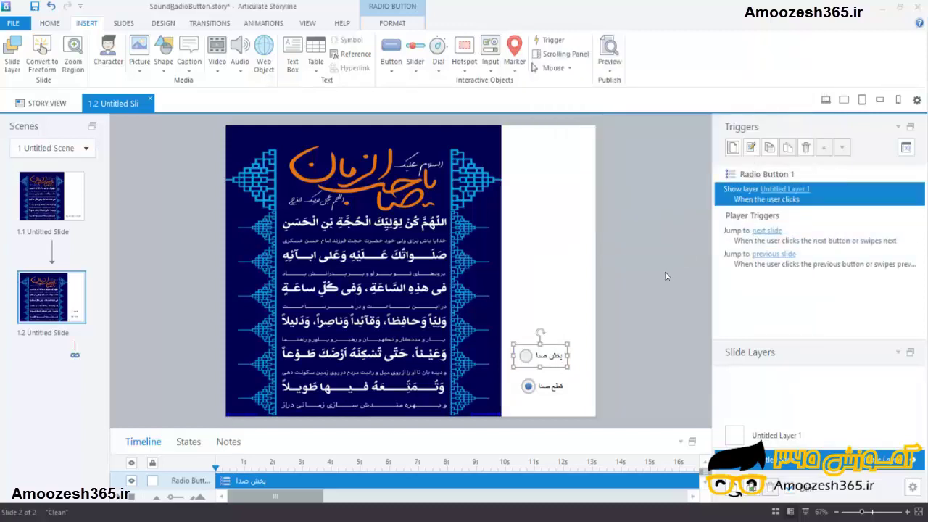
# Step: Add a trigger to the "قطع صدا" radio button that hides layer Untitled Layer 1 when the user clicks Radio Button 2
pyautogui.click(563, 391)
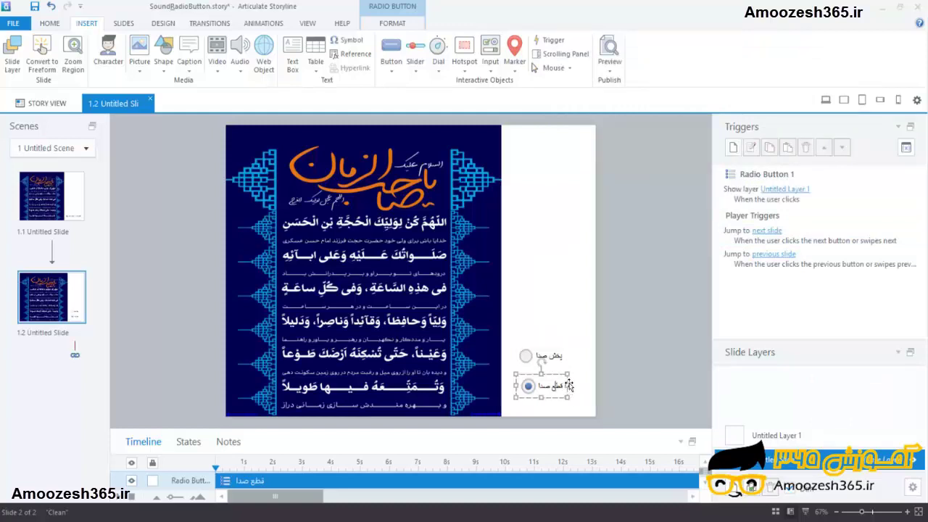
pyautogui.click(734, 148)
pyautogui.moveTo(567, 174); pyautogui.dragTo(710, 101)
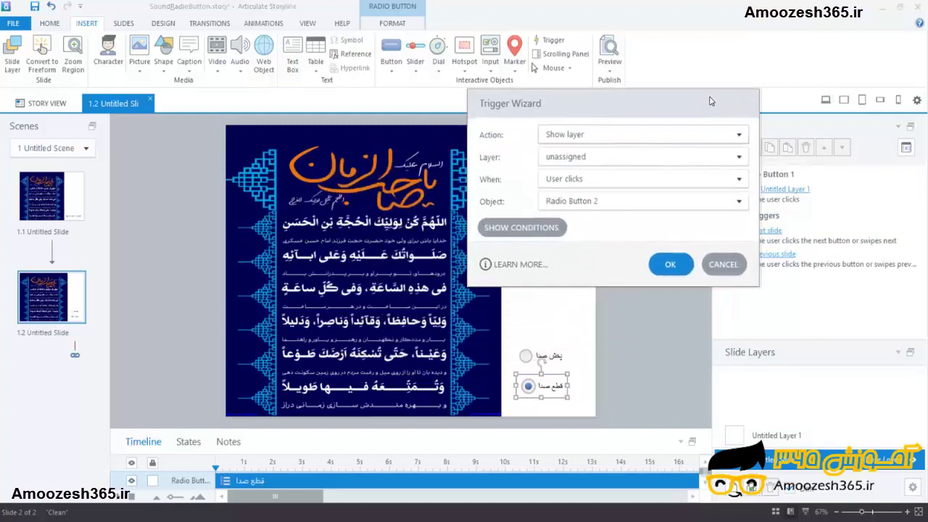
pyautogui.click(738, 135)
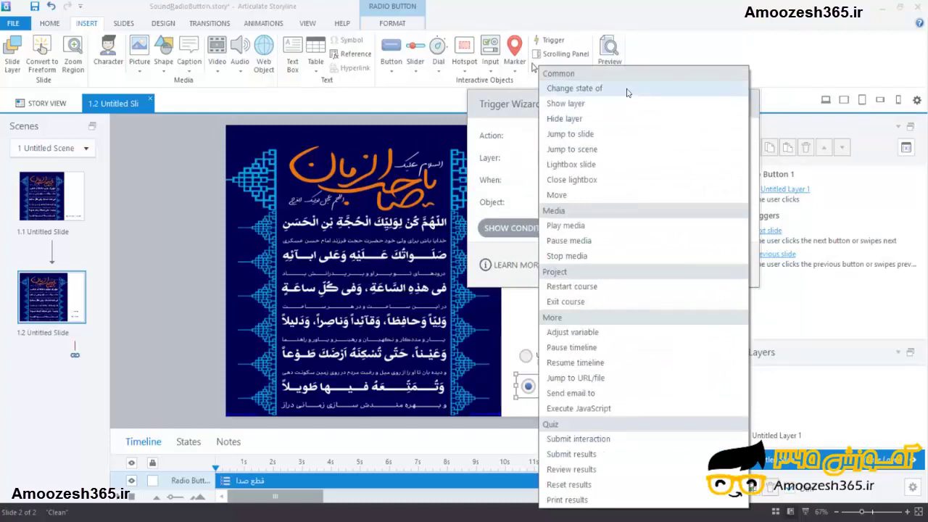
pyautogui.click(626, 119)
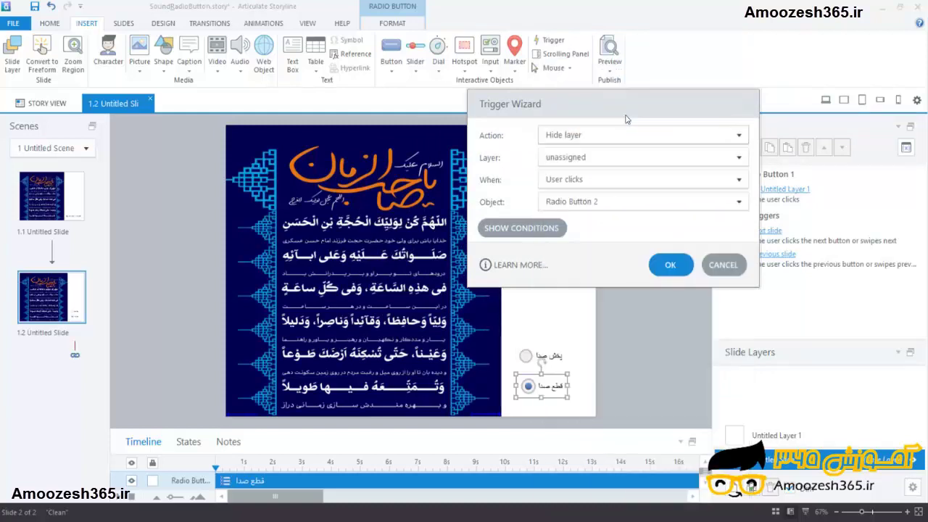
pyautogui.click(738, 160)
pyautogui.click(687, 189)
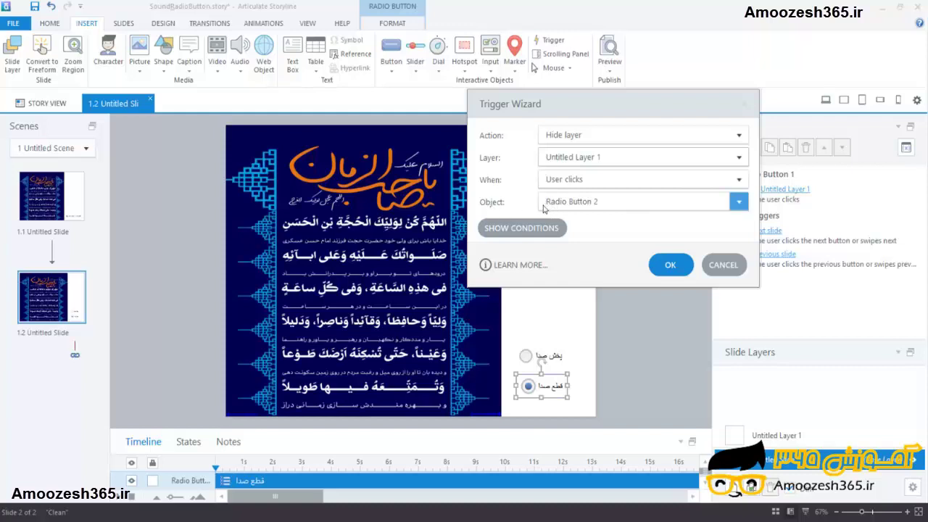
pyautogui.click(671, 265)
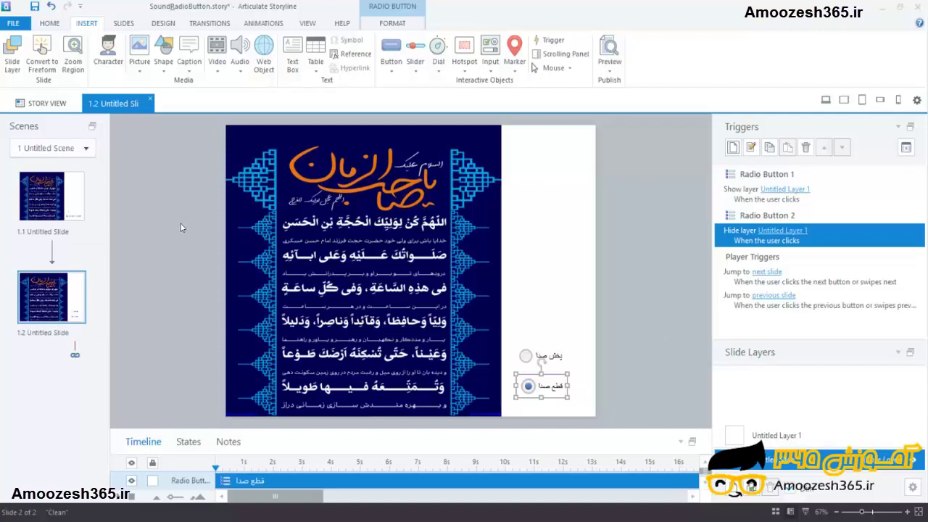
# Step: Preview the current slide and test the "پخش صدا" and "قطع صدا" radio buttons
pyautogui.click(308, 23)
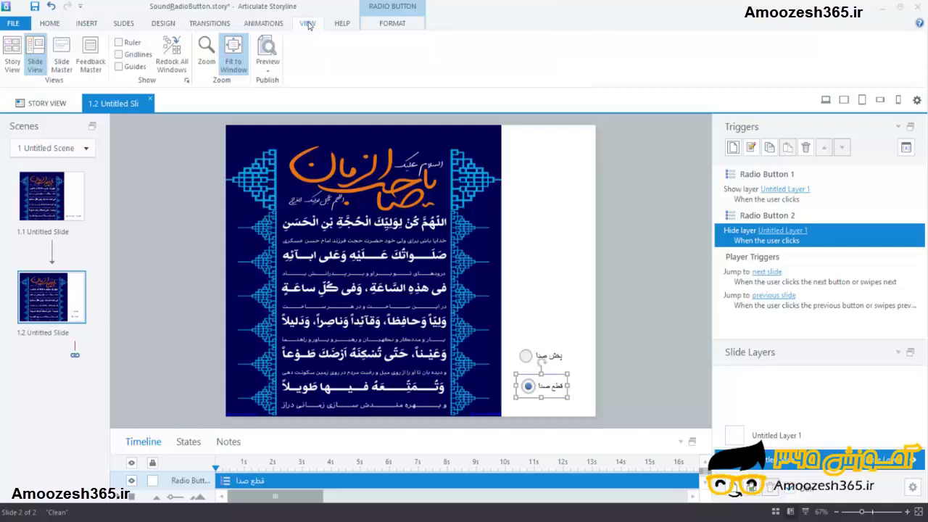
pyautogui.click(269, 71)
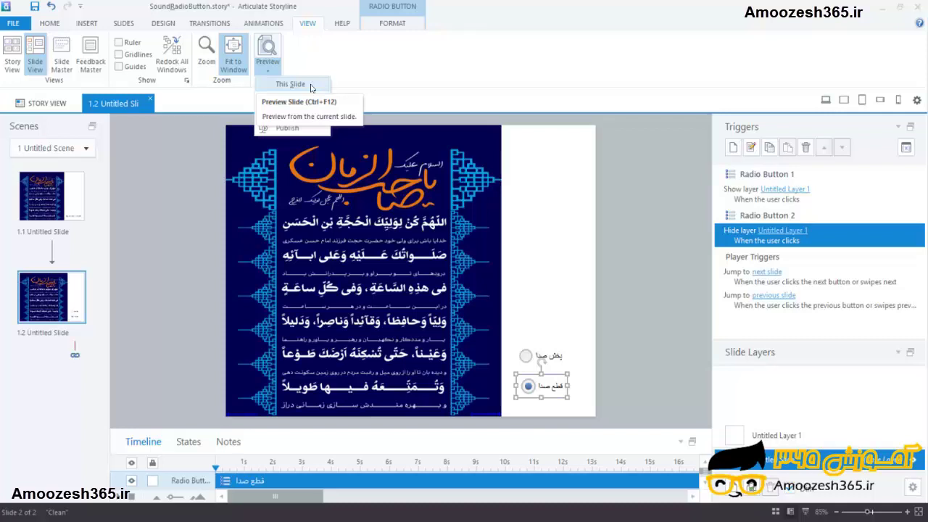
pyautogui.click(310, 87)
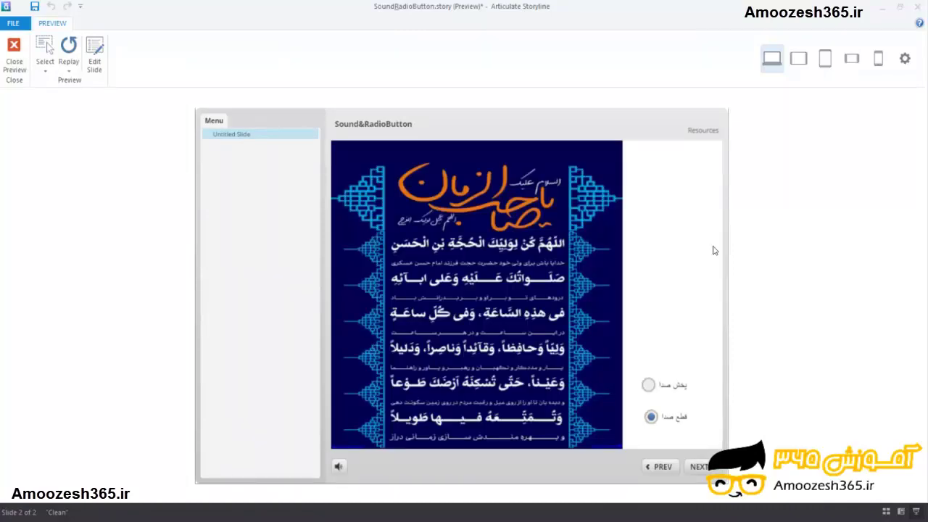
pyautogui.click(649, 386)
pyautogui.click(651, 418)
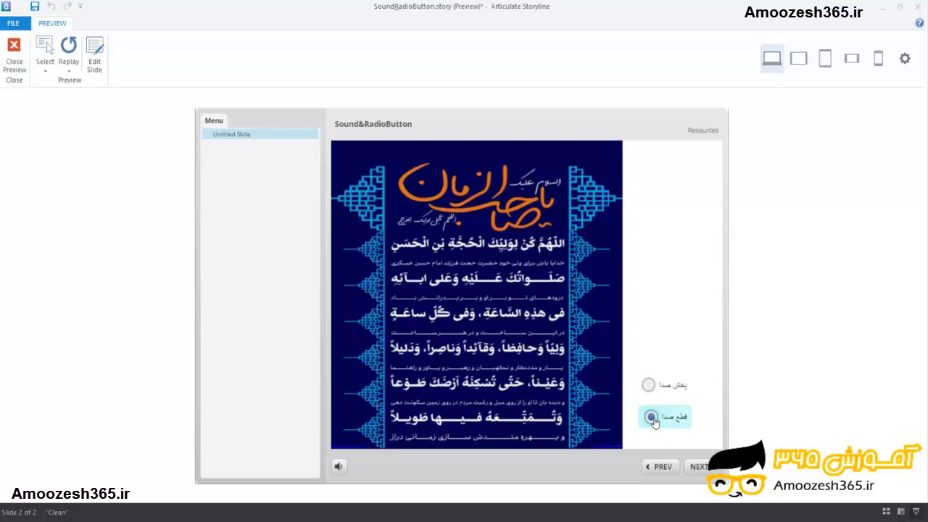